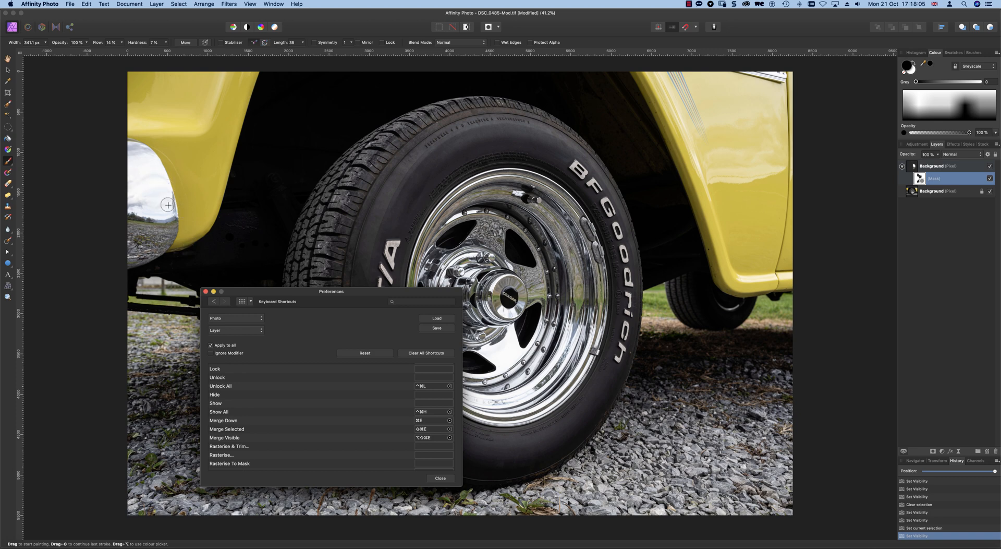
Swap the foreground and background colours, take the View tool, and toggle the masked Background layer's visibility several times, leaving it hidden
key(x)
key(h)
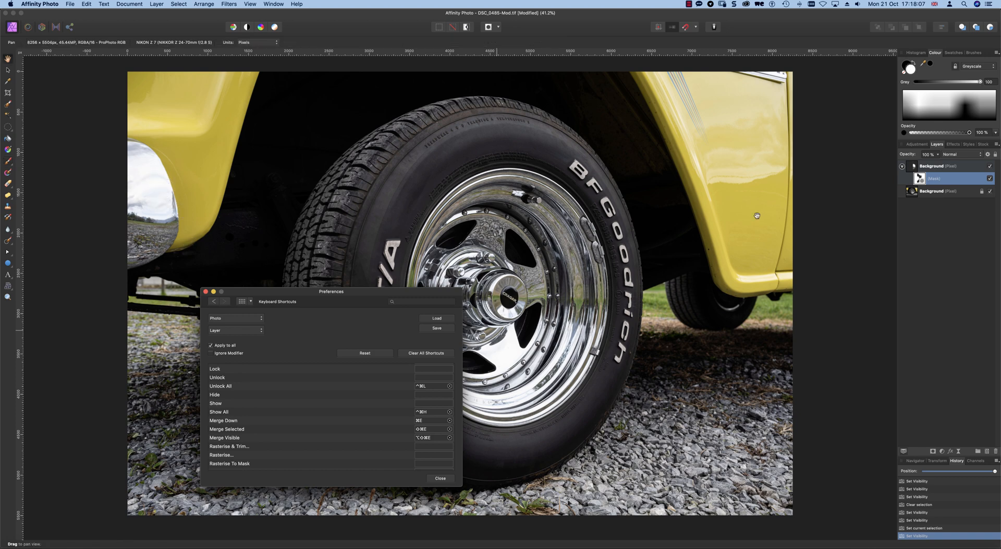
click(990, 167)
click(990, 166)
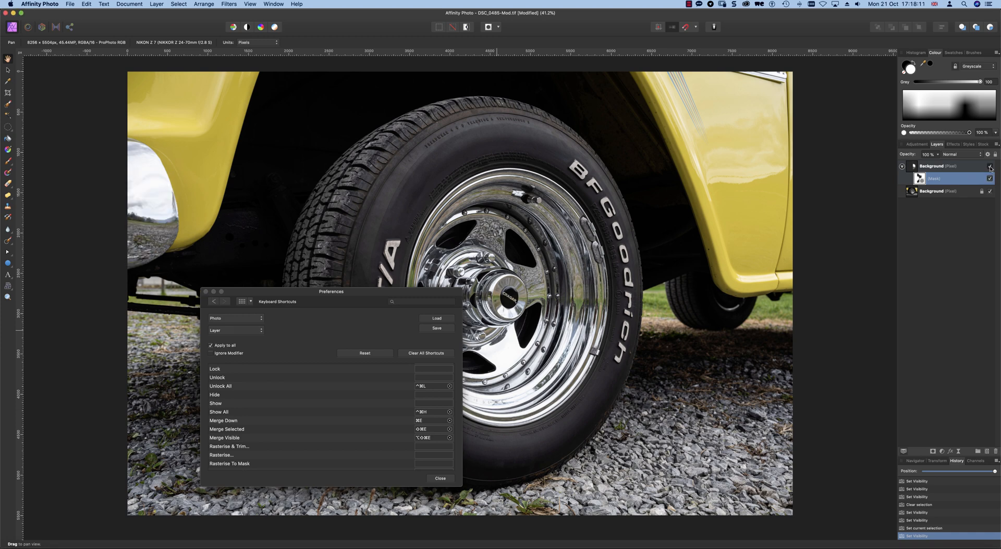
click(991, 167)
click(991, 167)
click(990, 166)
click(990, 167)
click(966, 170)
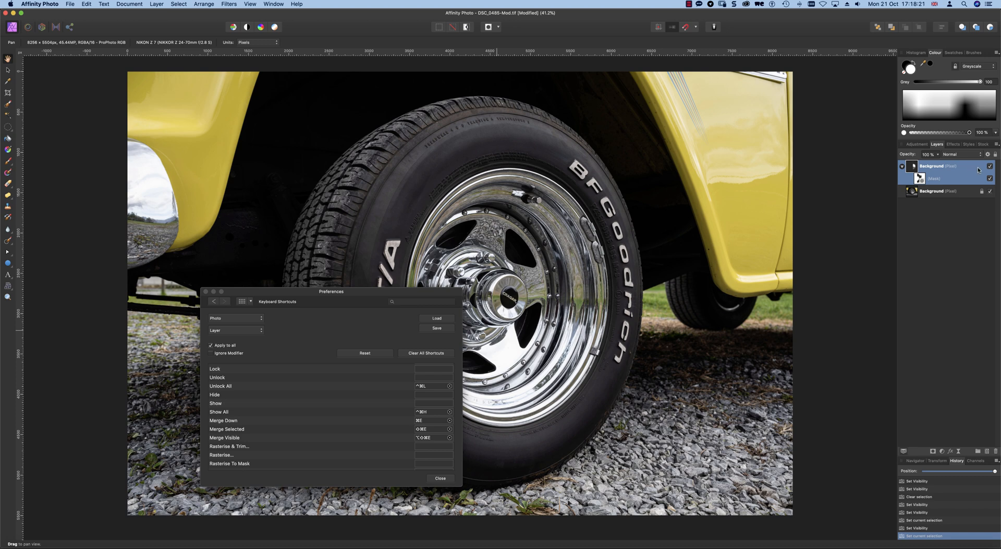
click(989, 167)
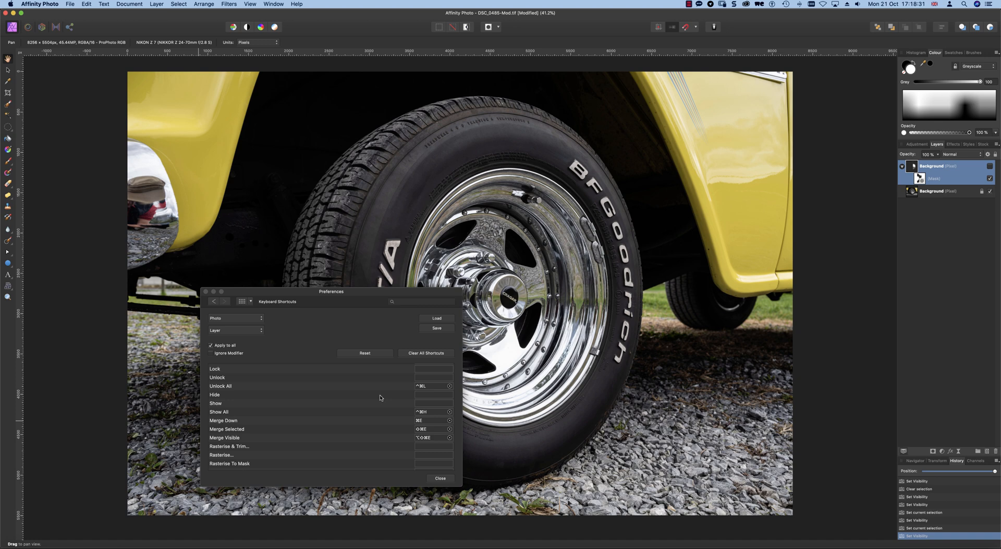
Apply the Hide and Show layer commands to the masked Background layer, leaving it visible
scroll(531, 177, left, 1)
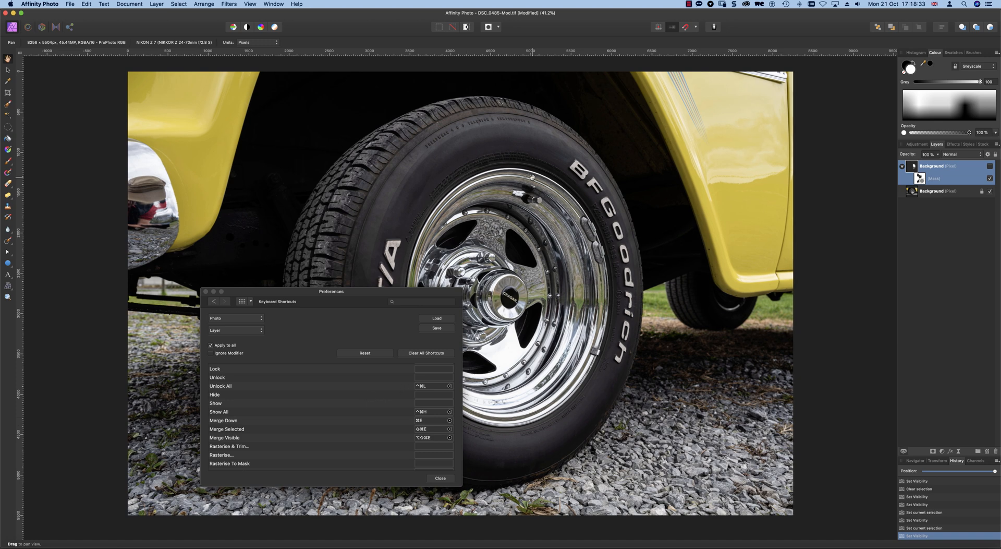
click(155, 5)
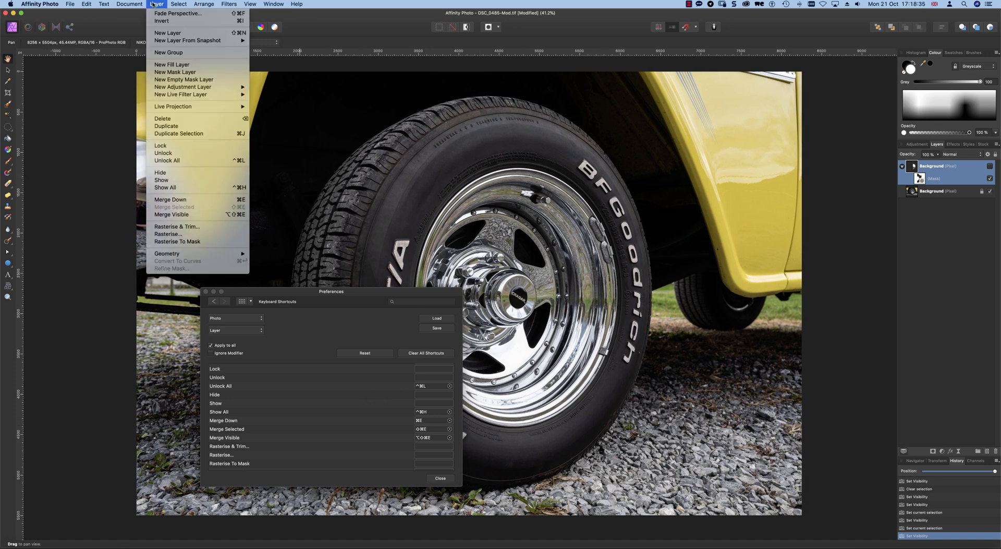
click(218, 172)
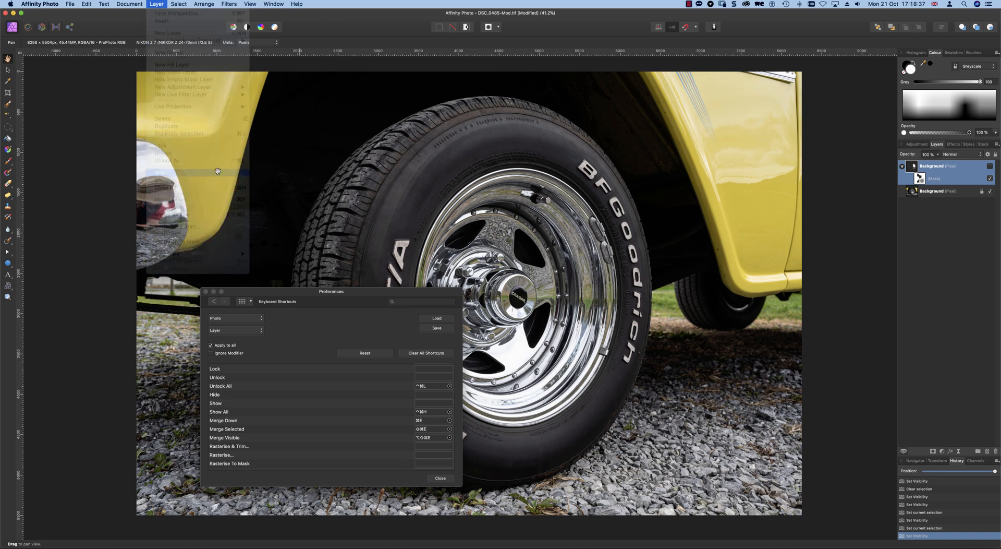
click(156, 4)
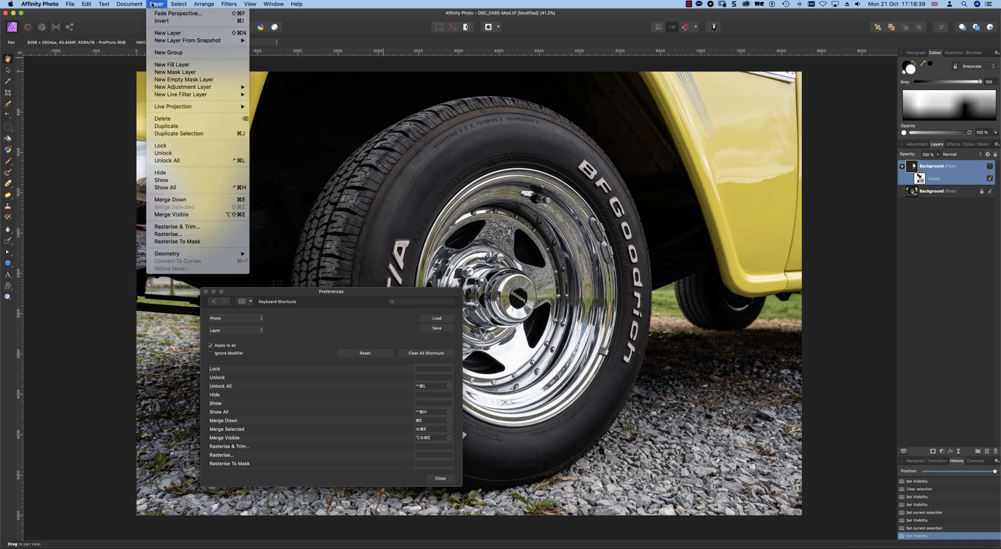
click(198, 180)
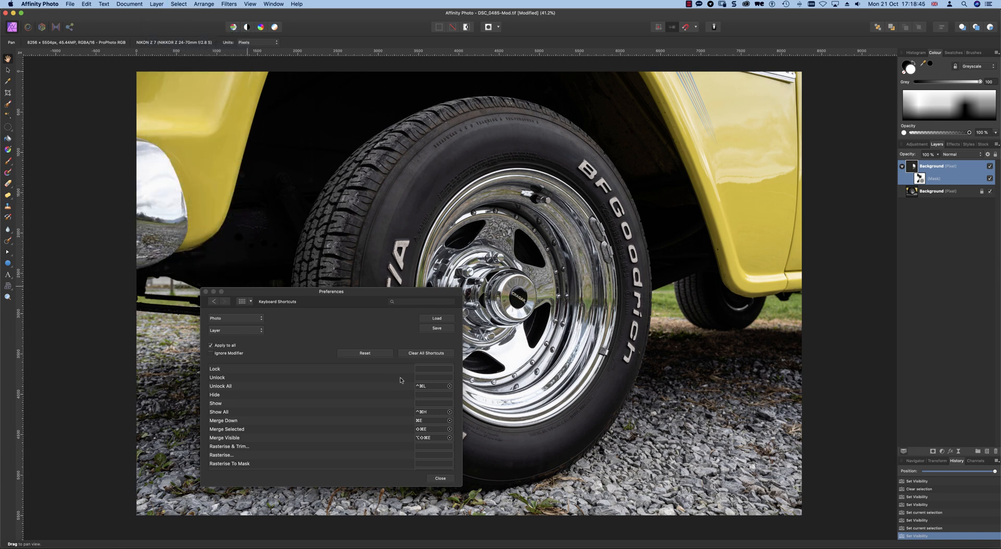
Check the shortcut fields of the Hide and Show layer commands in the keyboard shortcut preferences
click(426, 397)
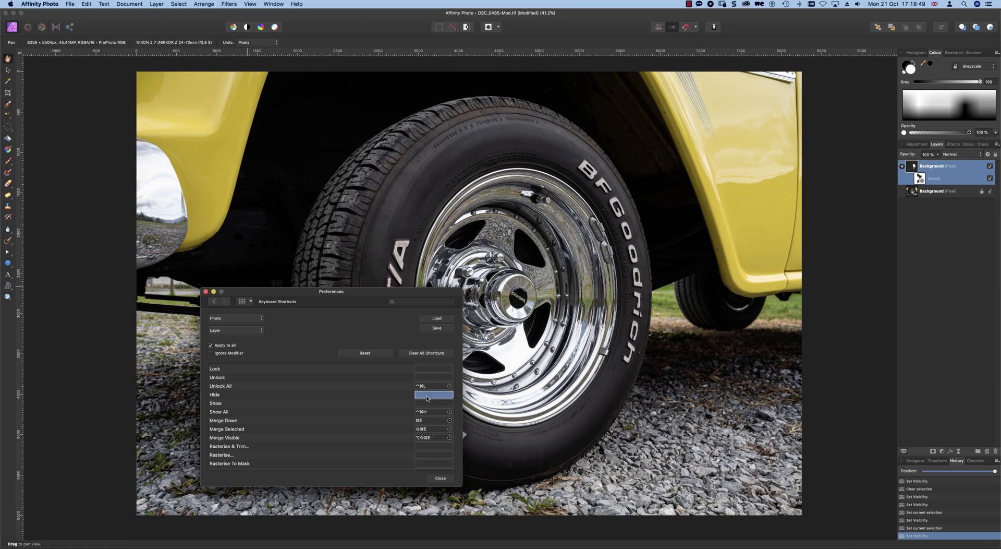
click(428, 404)
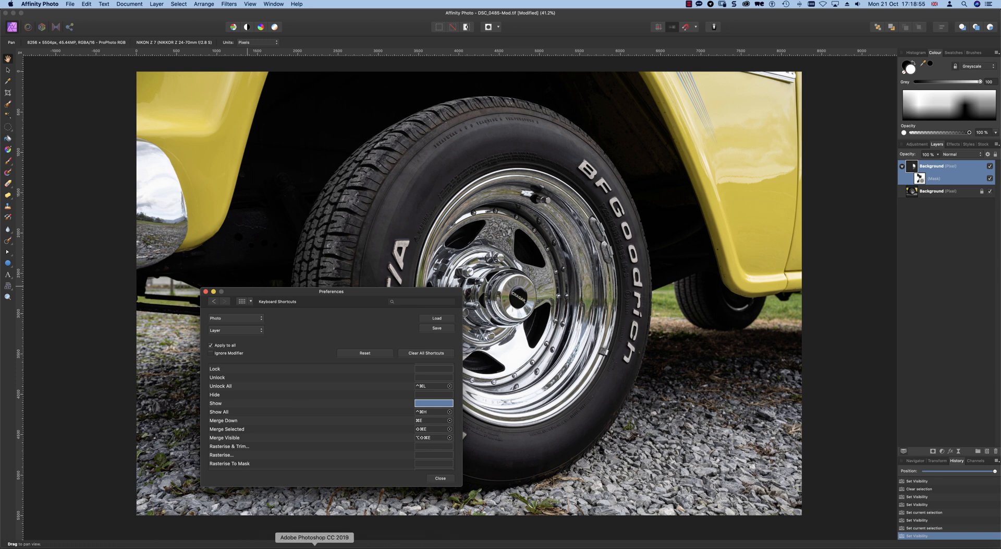
Switch to Photoshop, hide the DSC_0485-Mod.tif layer with Hide Layers and restore it with Show Layers
click(315, 546)
click(134, 5)
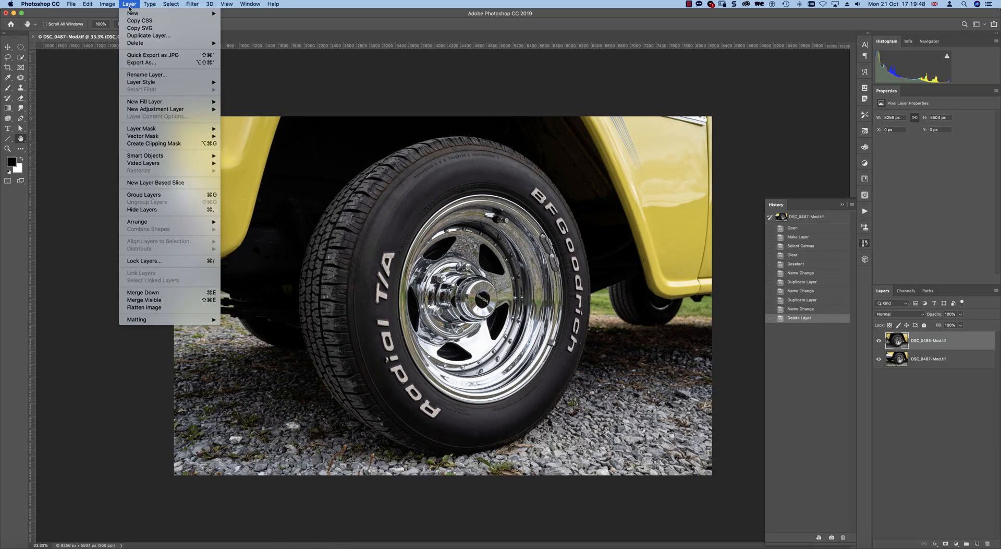
click(142, 209)
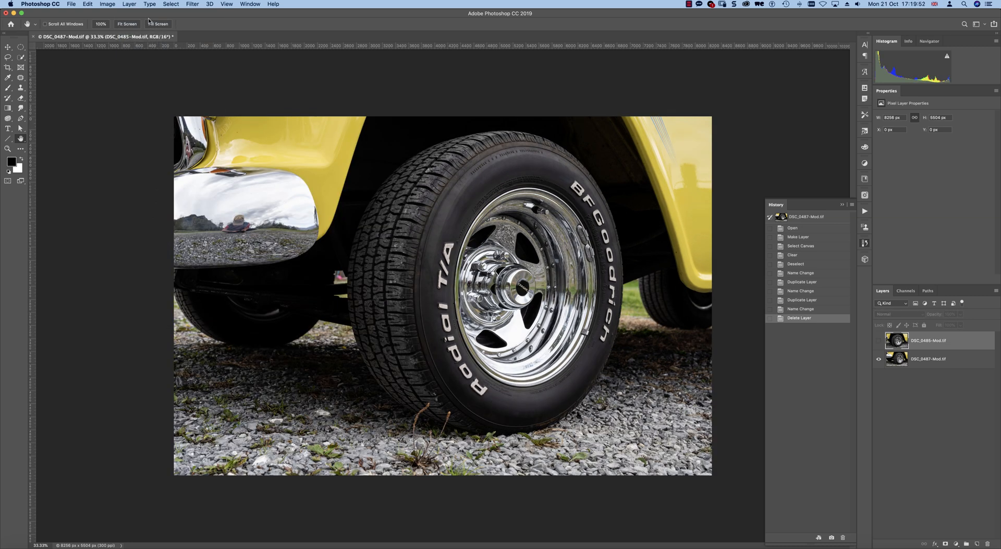
click(130, 5)
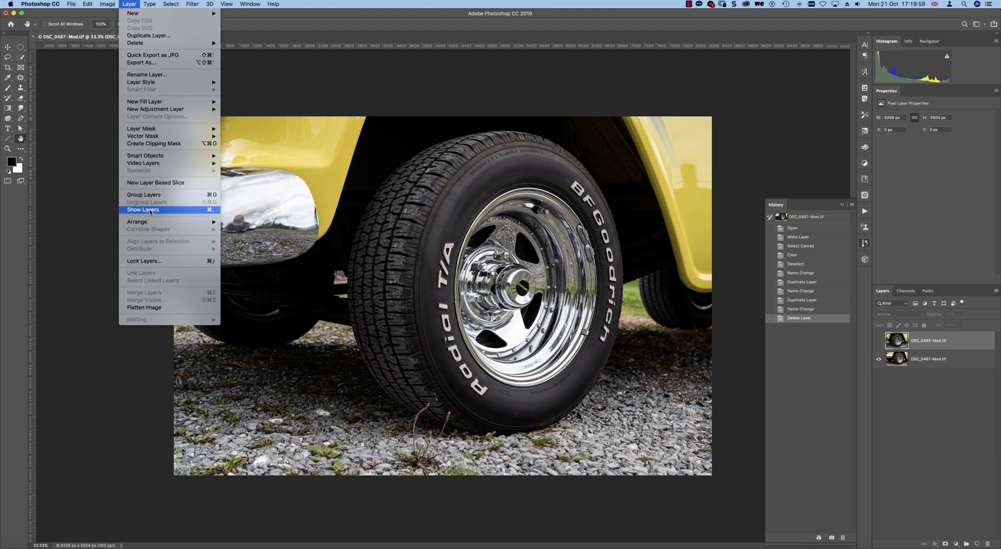
click(205, 209)
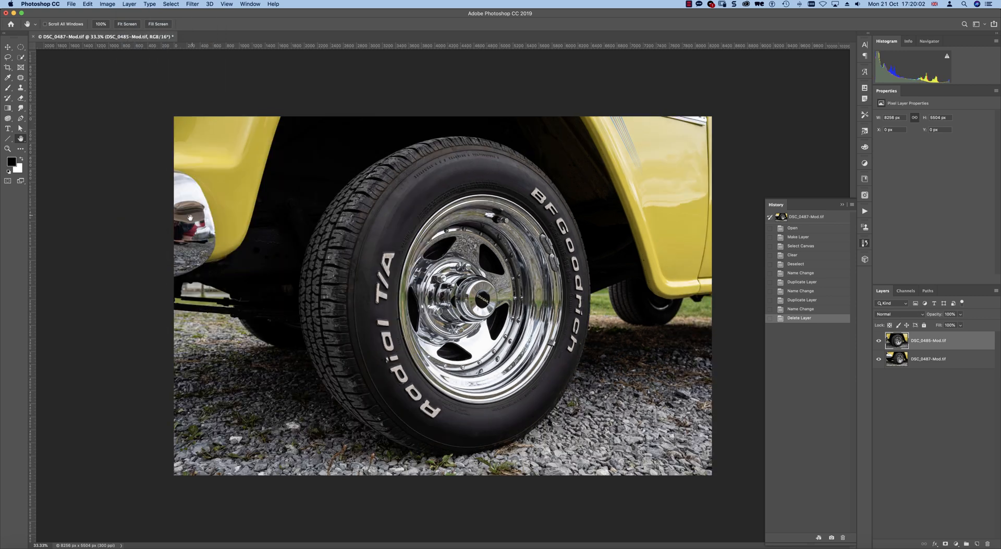
Toggle the DSC_0485-Mod.tif layer's visibility repeatedly to compare it with the layer beneath, leaving it hidden
key(super+comma)
key(super+comma)
key(super+comma)
key(super+comma)
key(super+comma)
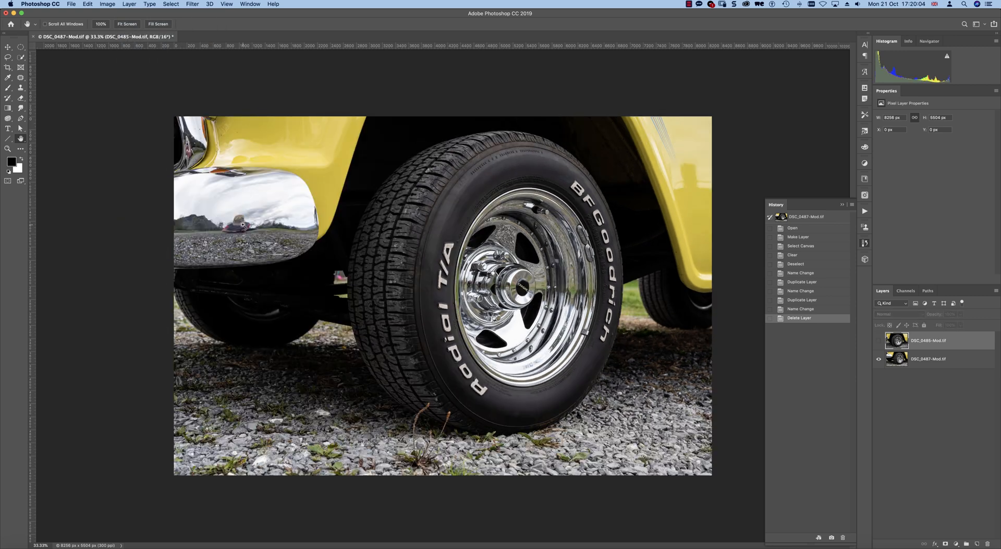
key(super+comma)
key(super+comma)
key(super+comma)
click(878, 341)
click(878, 342)
click(878, 342)
click(878, 342)
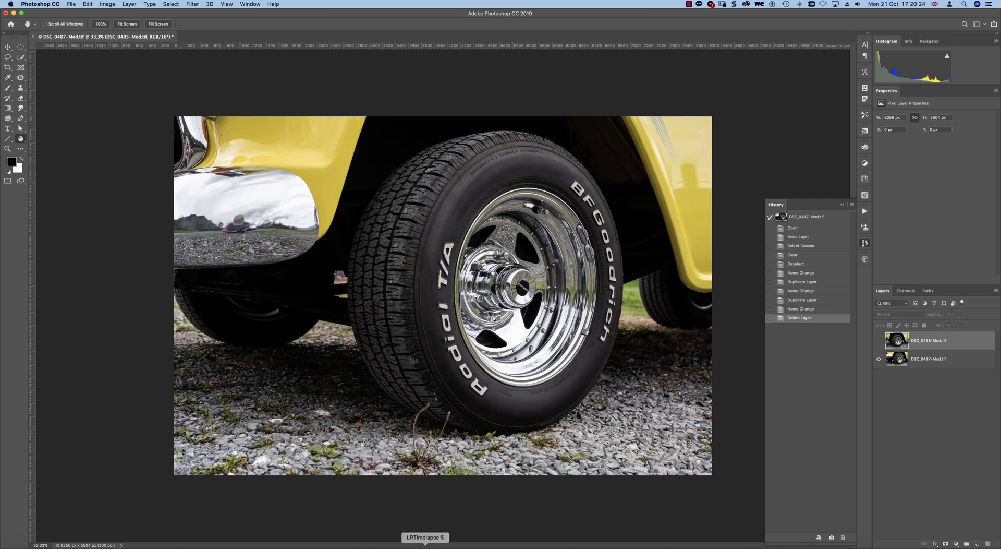
Switch to Affinity Photo and toggle the masked Background layer's visibility to compare the retouch, leaving it visible
click(385, 546)
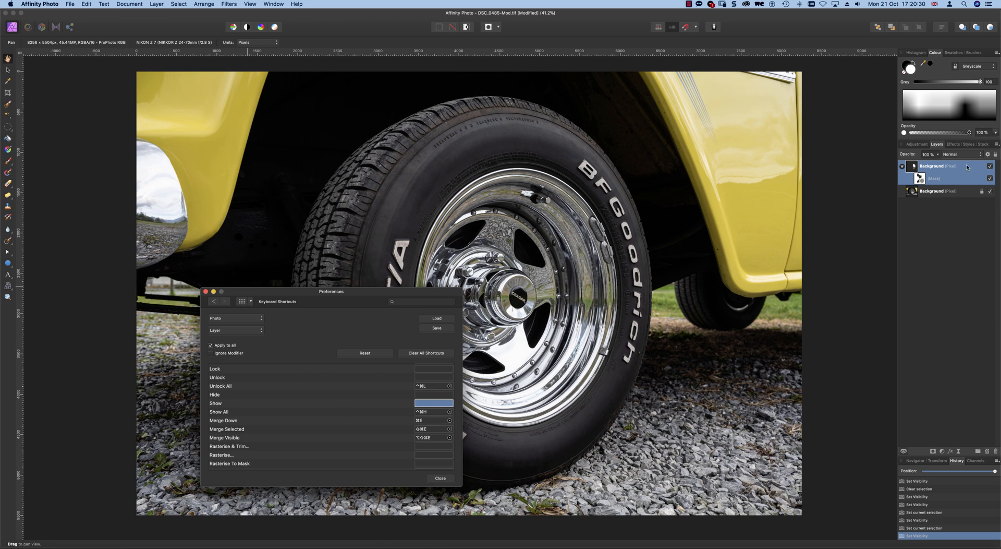
click(984, 166)
click(990, 166)
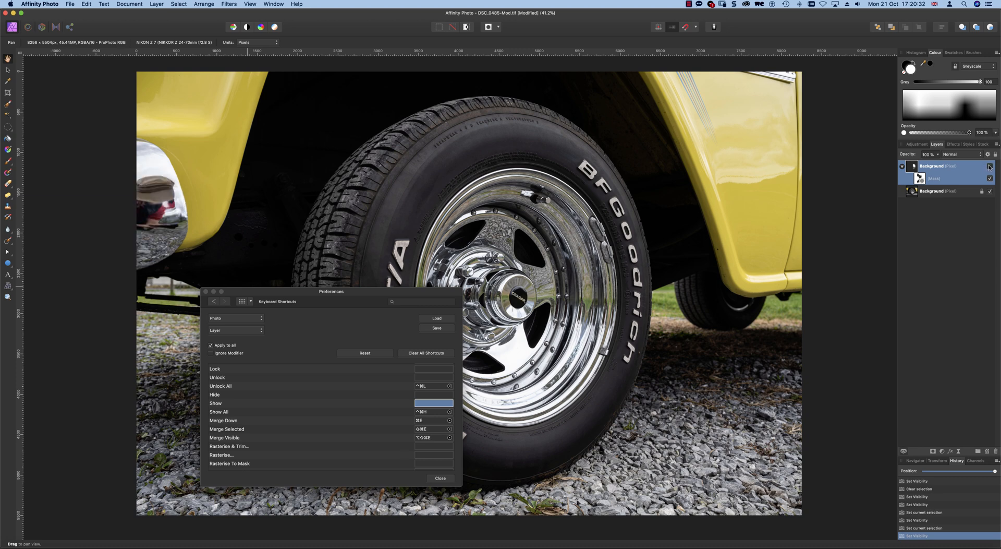
click(990, 166)
click(990, 166)
click(989, 167)
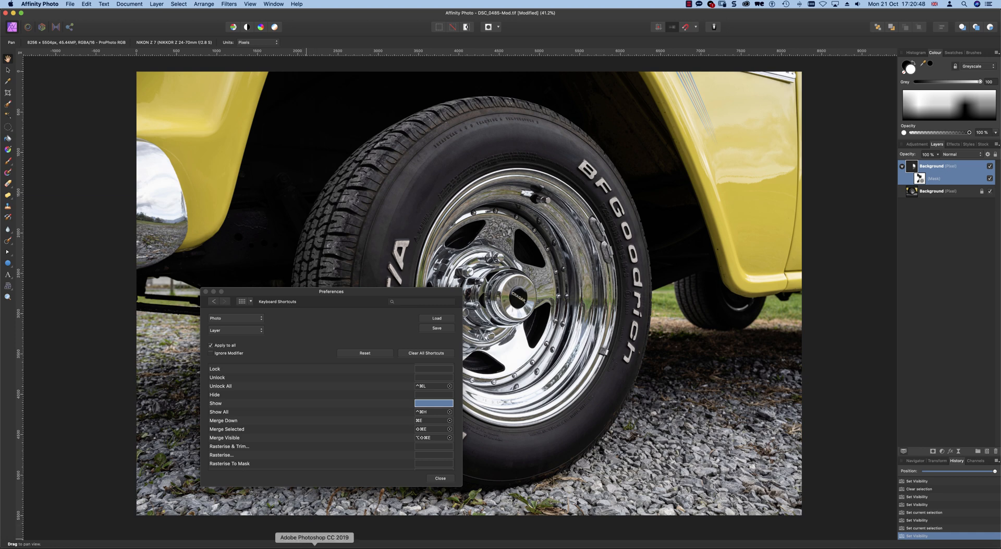
Switch to Photoshop and make the DSC_0485-Mod.tif layer visible
click(314, 547)
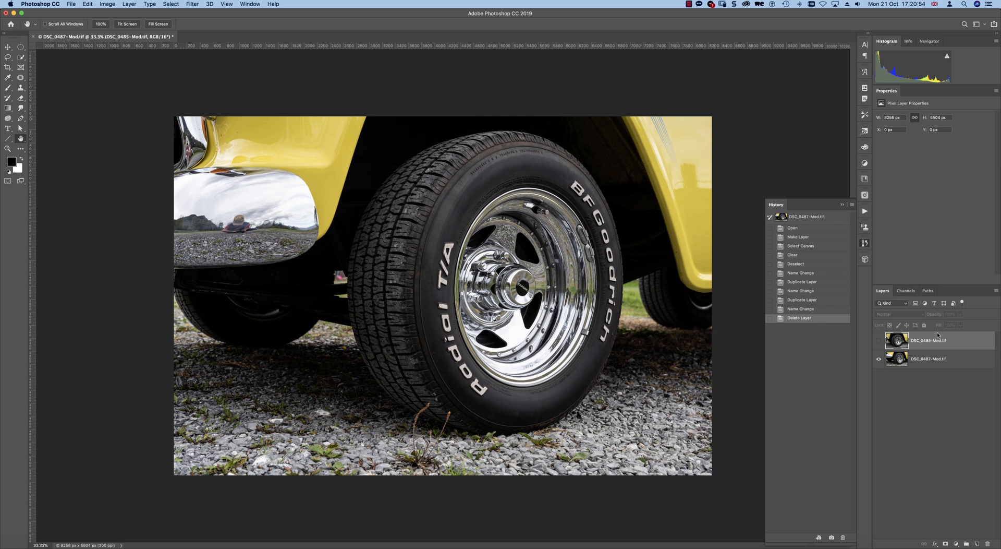
click(879, 340)
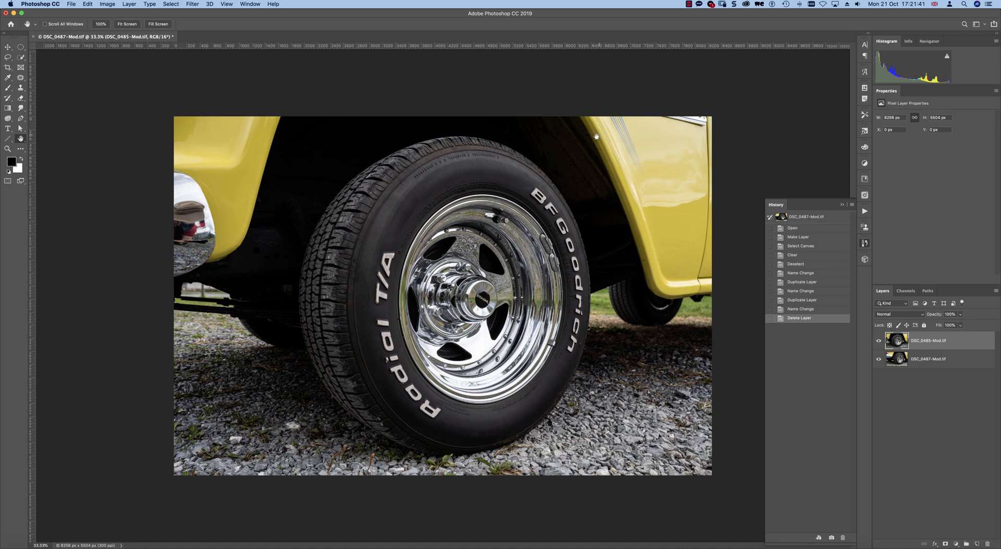
Rotate the canvas view almost upside down and paint black brush strokes along the yellow fender on a new layer
key(r)
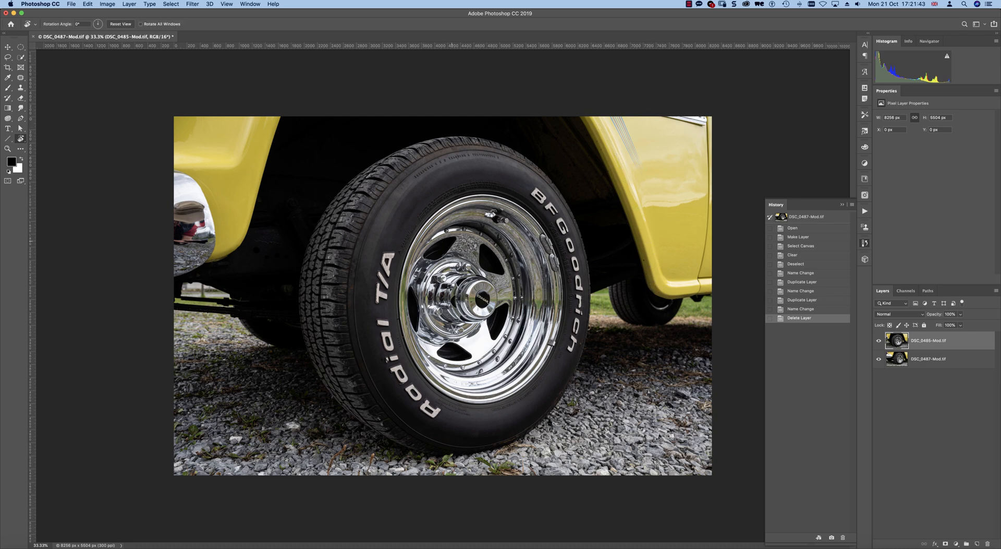
drag(480, 214, 246, 272)
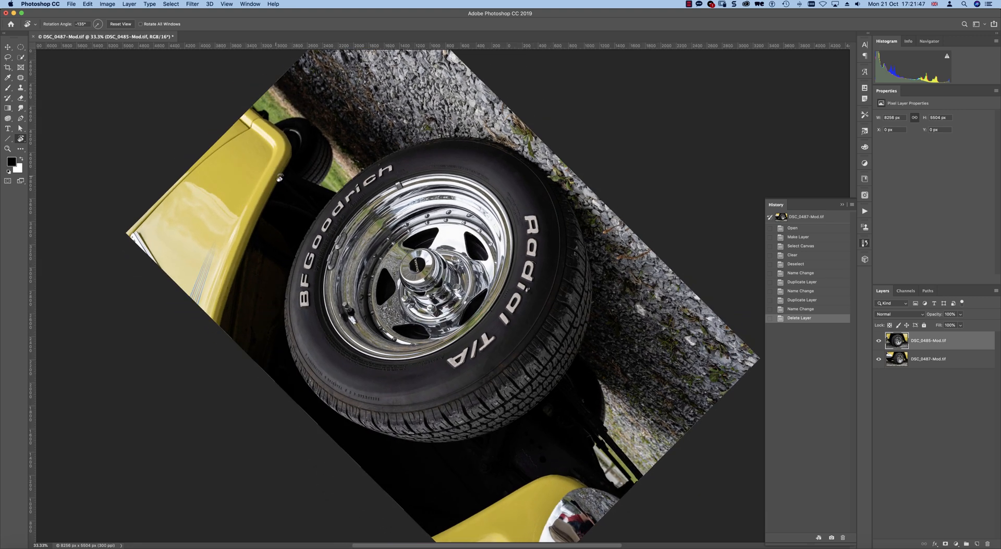
key(b)
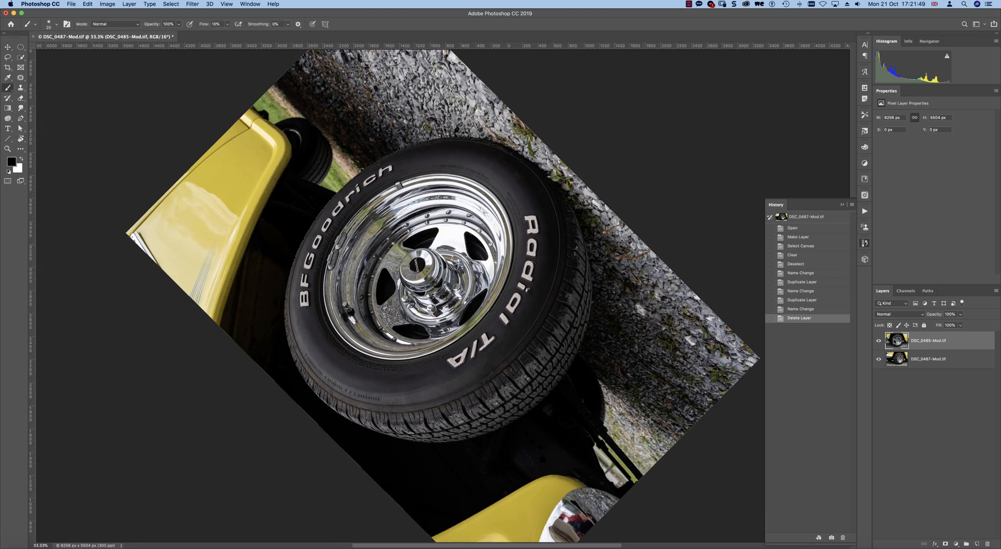
click(976, 543)
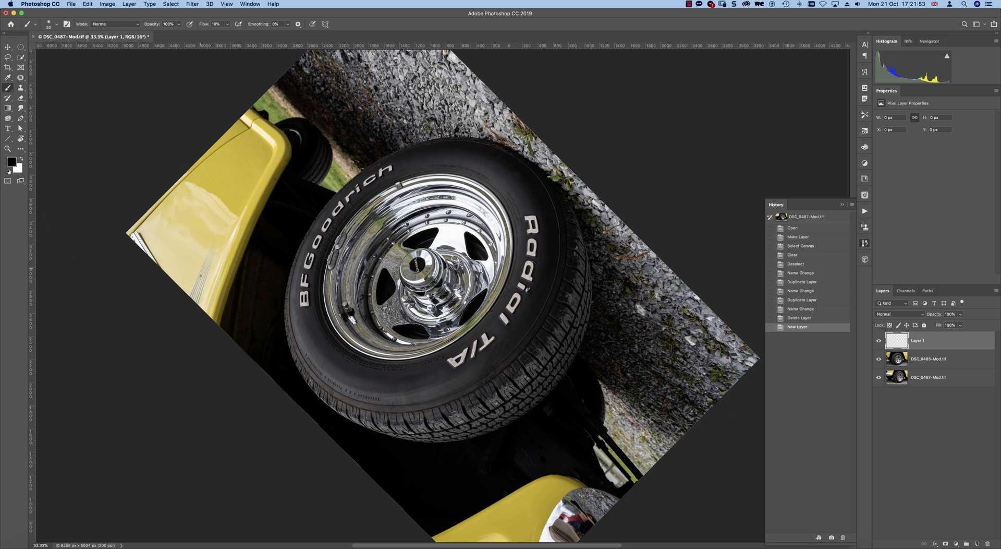
drag(201, 275, 226, 279)
mouse_move(273, 156)
mouse_down()
mouse_move(228, 286)
mouse_move(245, 230)
mouse_move(237, 261)
mouse_move(284, 167)
mouse_up()
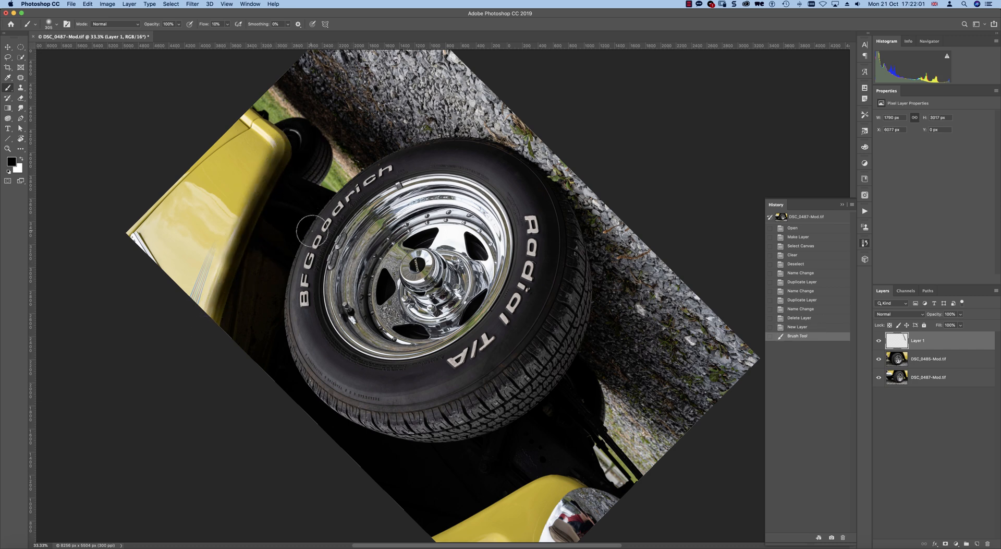
Reset the view rotation, brush black over the fender, and rotate the canvas view again for further strokes
key(Escape)
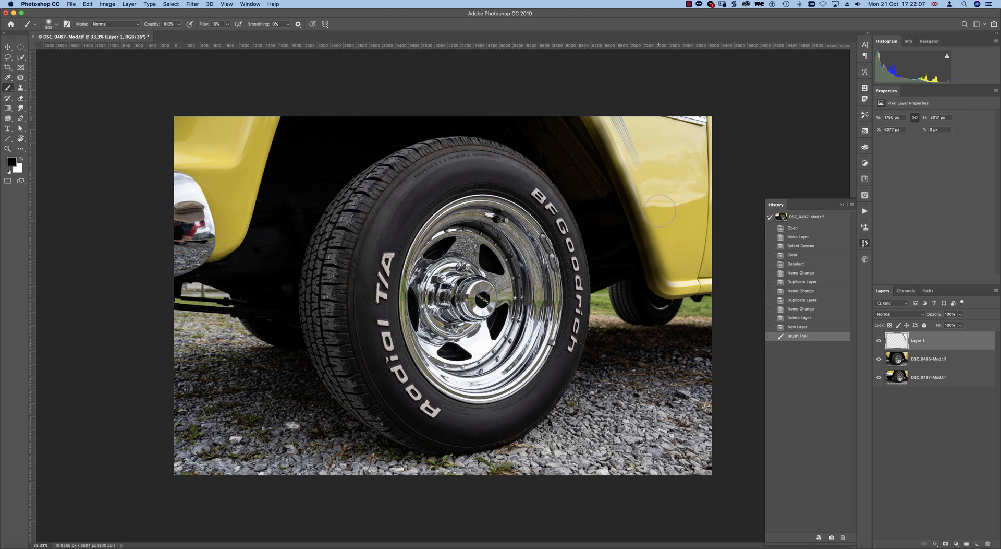
mouse_move(679, 246)
mouse_down()
mouse_move(646, 170)
mouse_move(667, 216)
mouse_move(671, 265)
mouse_move(653, 164)
mouse_move(683, 256)
mouse_move(682, 234)
mouse_move(641, 116)
mouse_move(663, 141)
mouse_move(669, 188)
mouse_move(628, 132)
mouse_move(668, 172)
mouse_move(647, 142)
mouse_move(649, 197)
mouse_up()
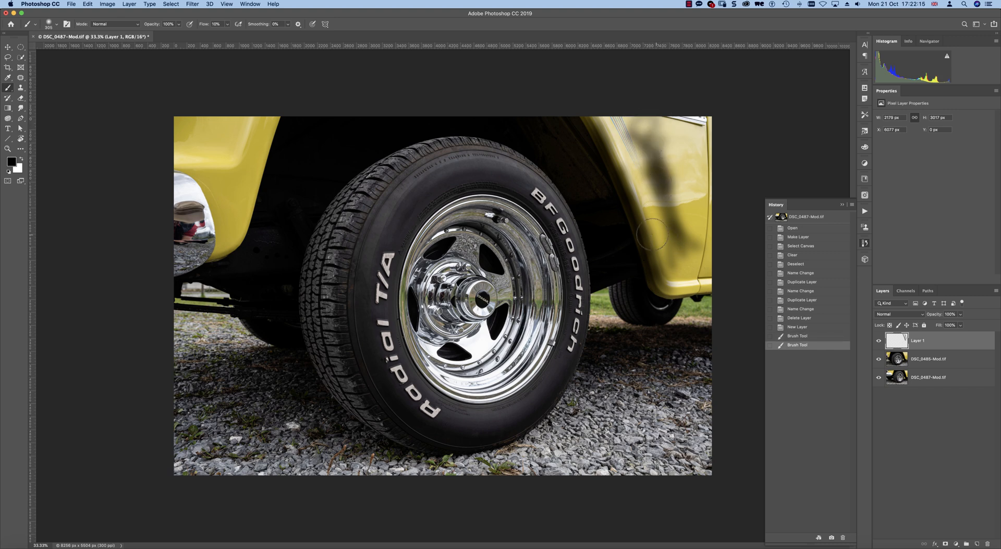
key(r)
drag(536, 222, 368, 303)
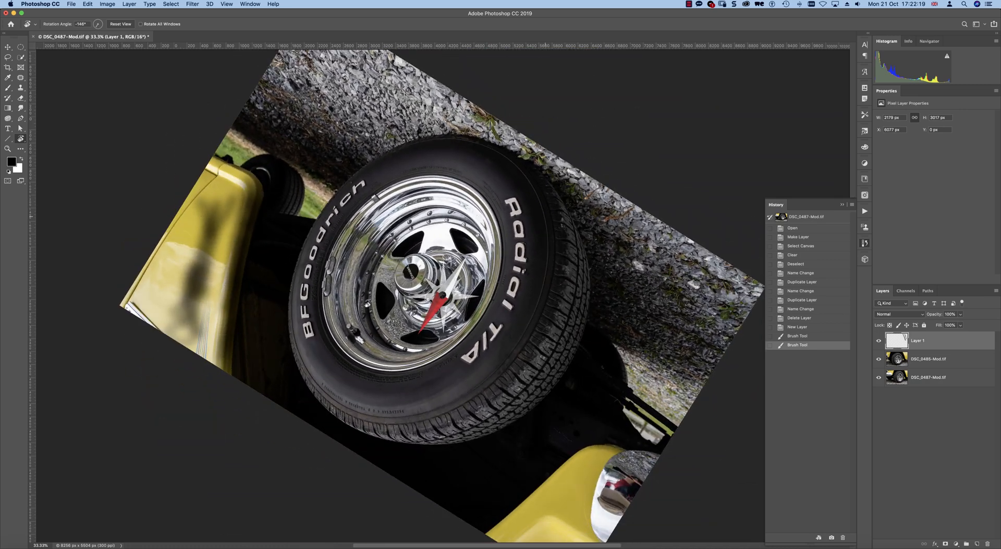
mouse_move(447, 258)
mouse_down()
mouse_move(269, 273)
mouse_move(240, 261)
mouse_move(220, 351)
mouse_move(223, 301)
mouse_move(218, 310)
mouse_move(251, 165)
mouse_move(269, 156)
mouse_move(213, 370)
mouse_up()
key(b)
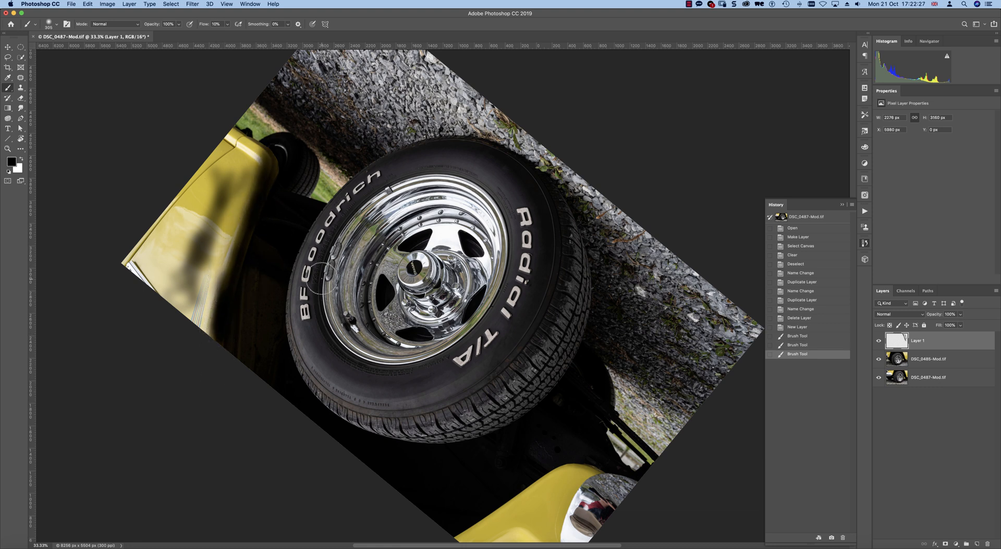
Delete the painted Layer 1 and reset the canvas view rotation
drag(962, 337, 988, 543)
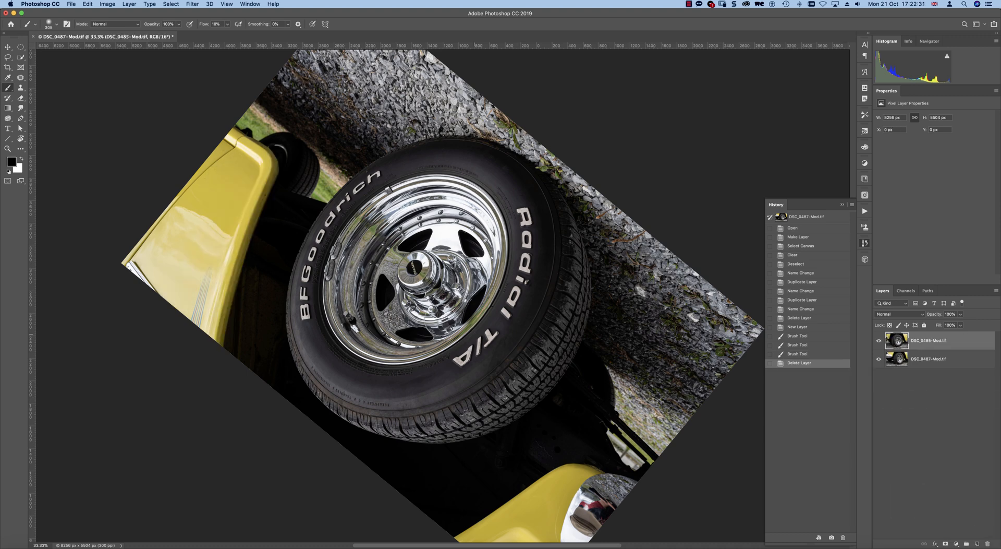
key(Escape)
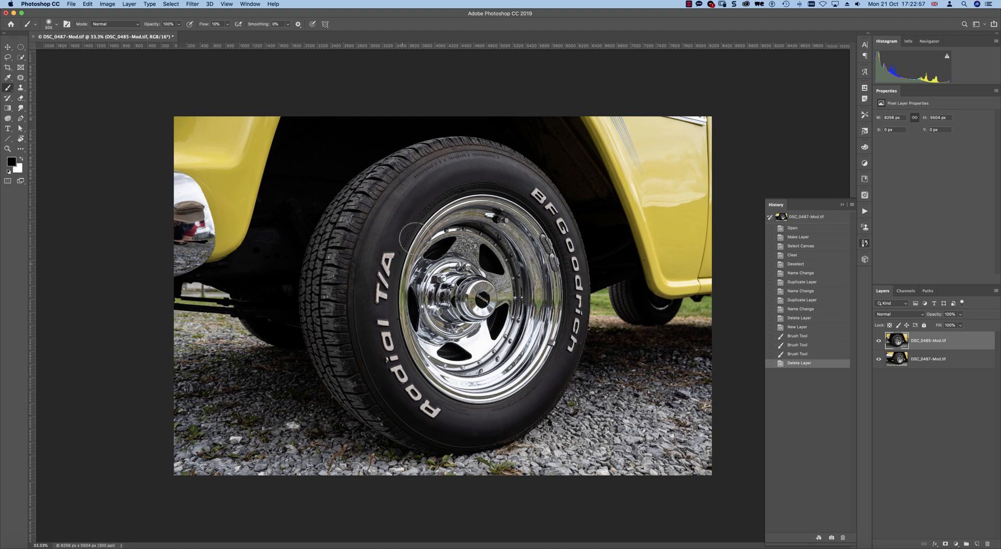
Rotate the canvas view to different angles around the tyre, then reset it to 0°
key(r)
drag(330, 218, 365, 313)
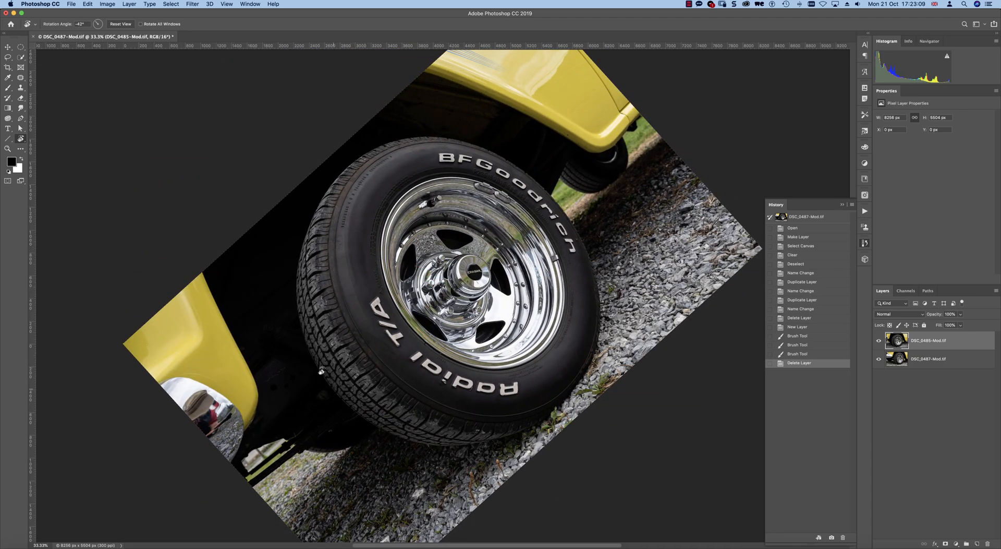
drag(322, 371, 377, 253)
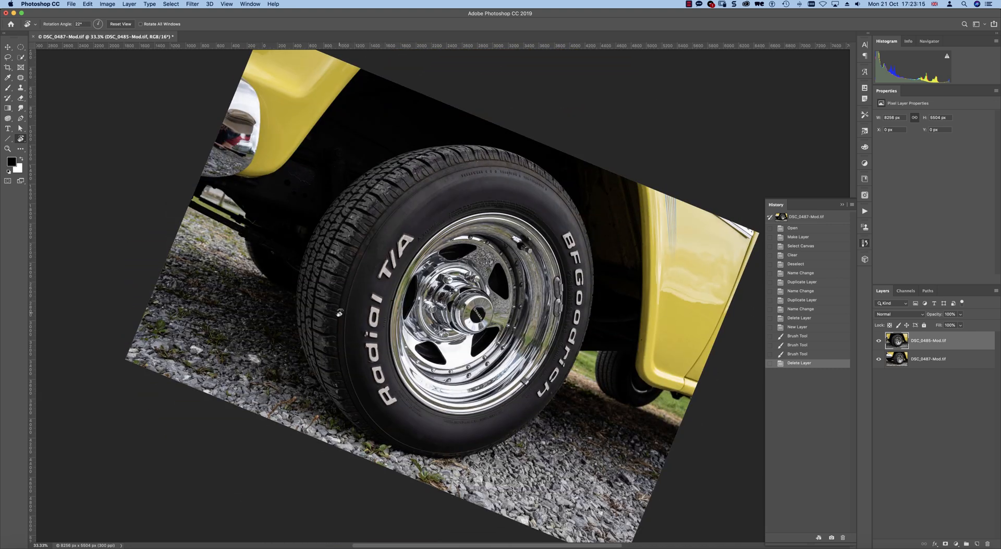
key(Escape)
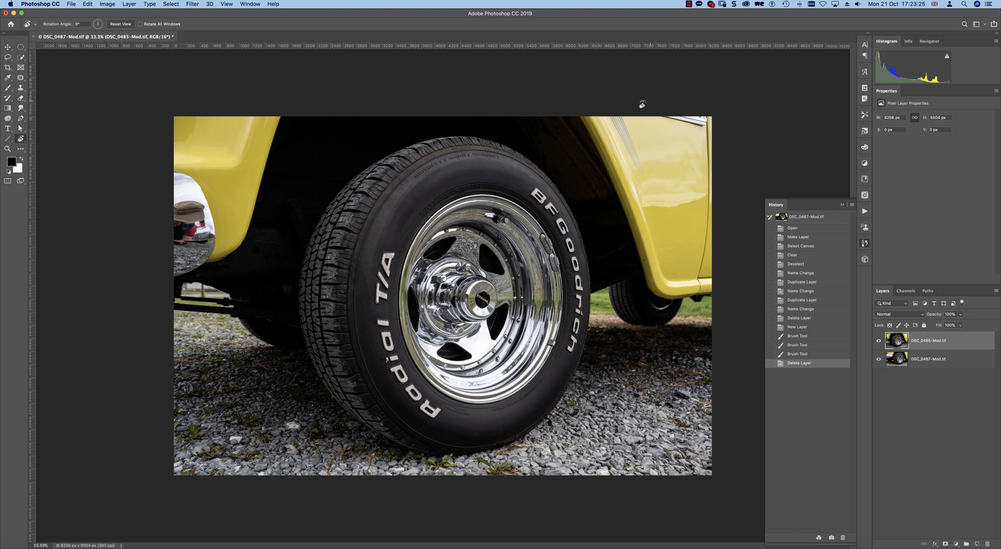
Switch back to Affinity Photo
key(super+Tab)
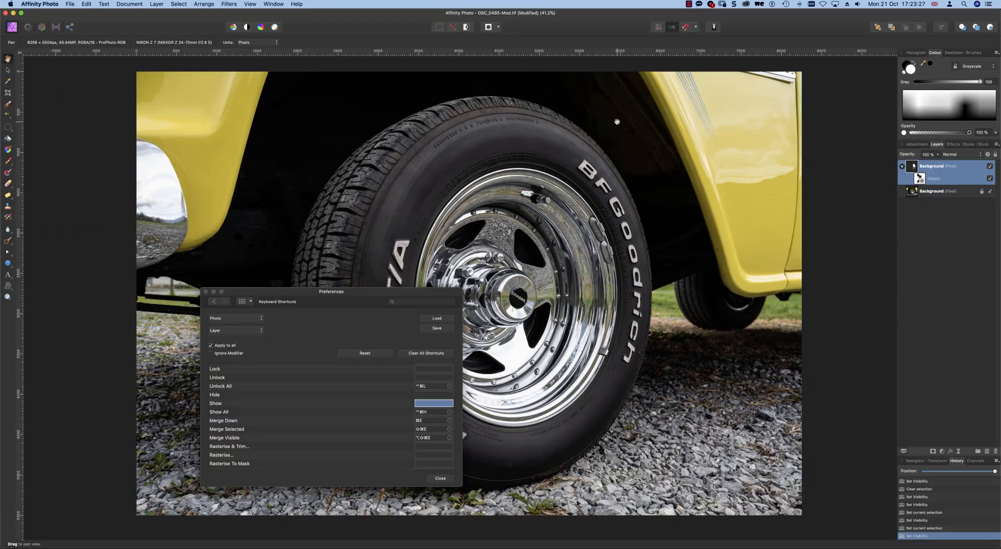